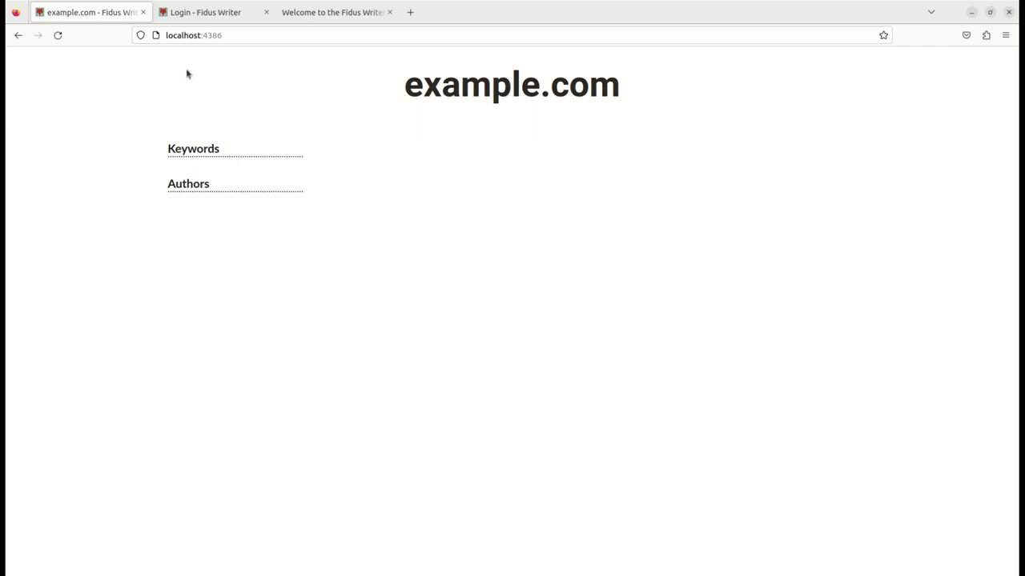
Step: Compare the example.com front page with the Login tab, ending back on the example.com tab
left_click(201, 9)
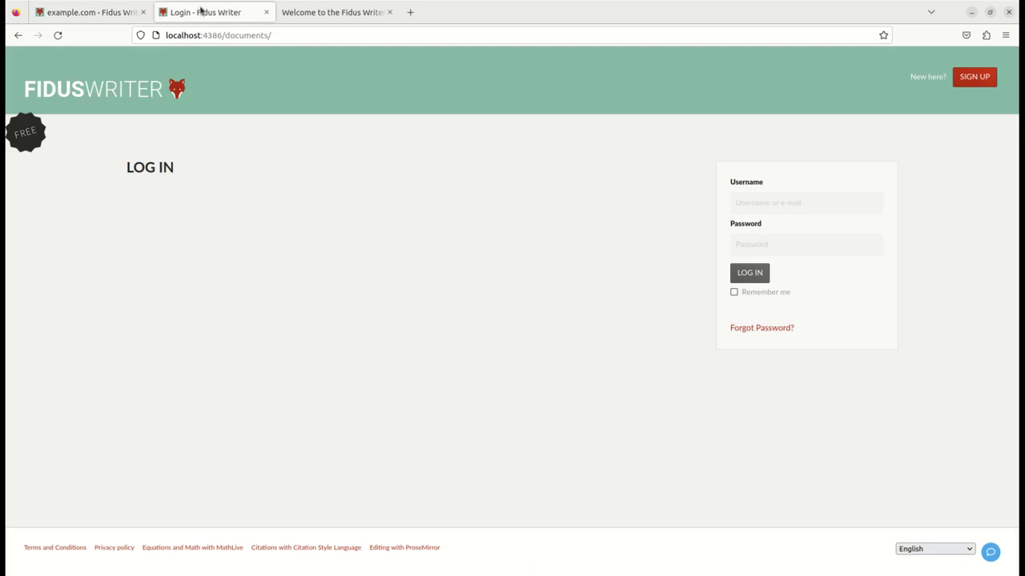
left_click(90, 16)
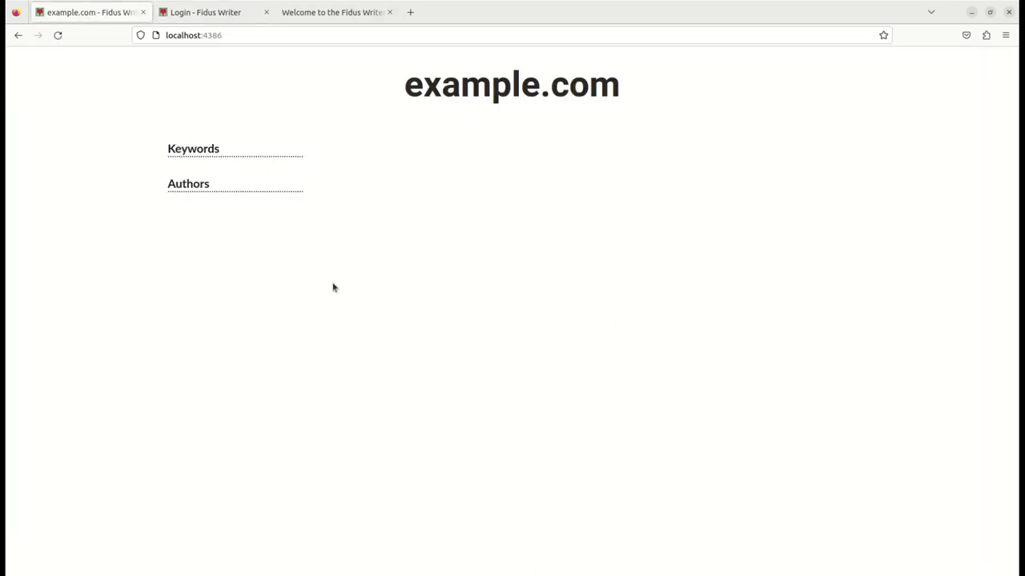
left_click(190, 18)
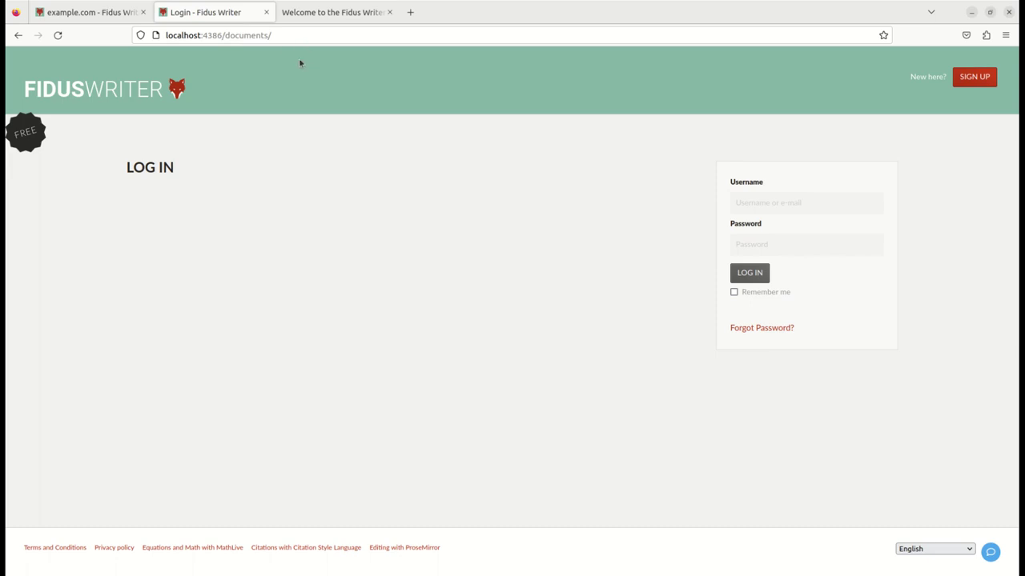
left_click(75, 15)
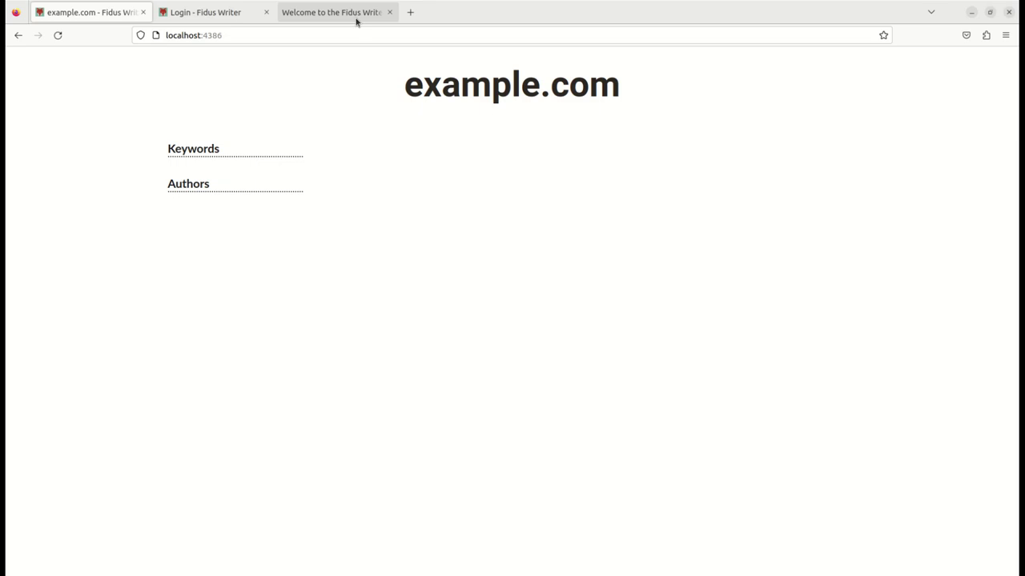
Step: Open the example.com entry in the admin Sites list for editing
left_click(357, 13)
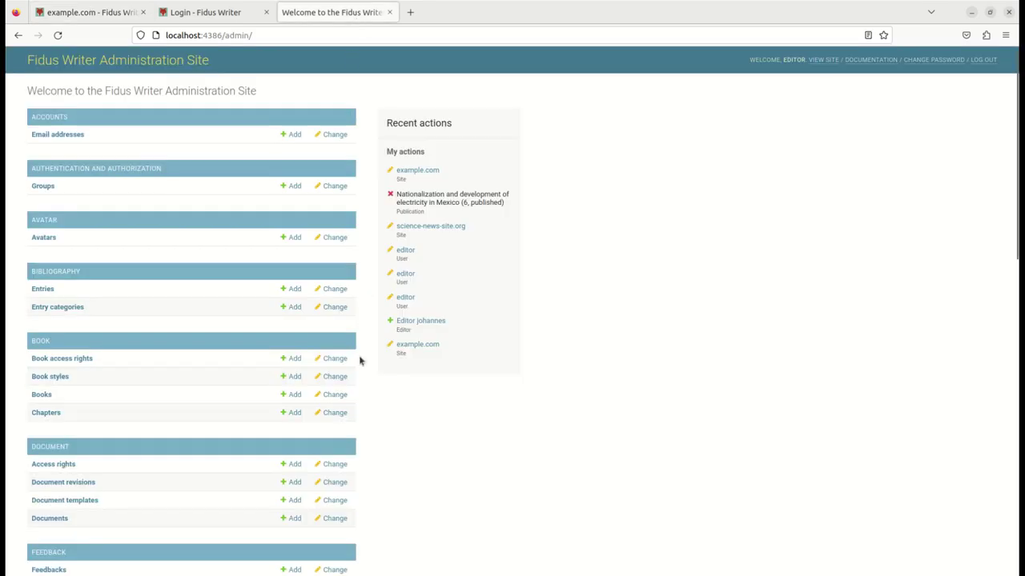
scroll(272, 488, "down", 5)
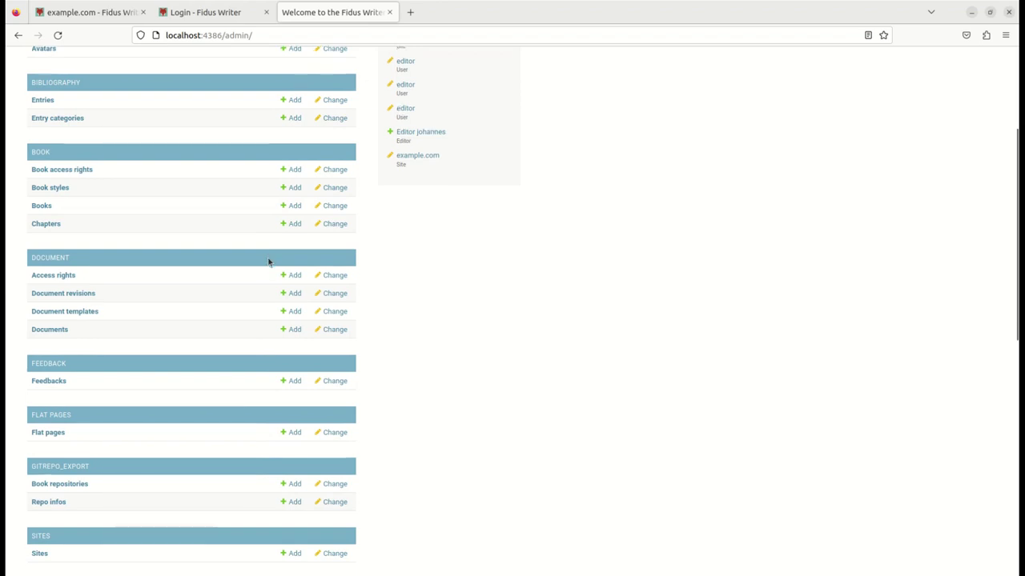
scroll(268, 262, "down", 6)
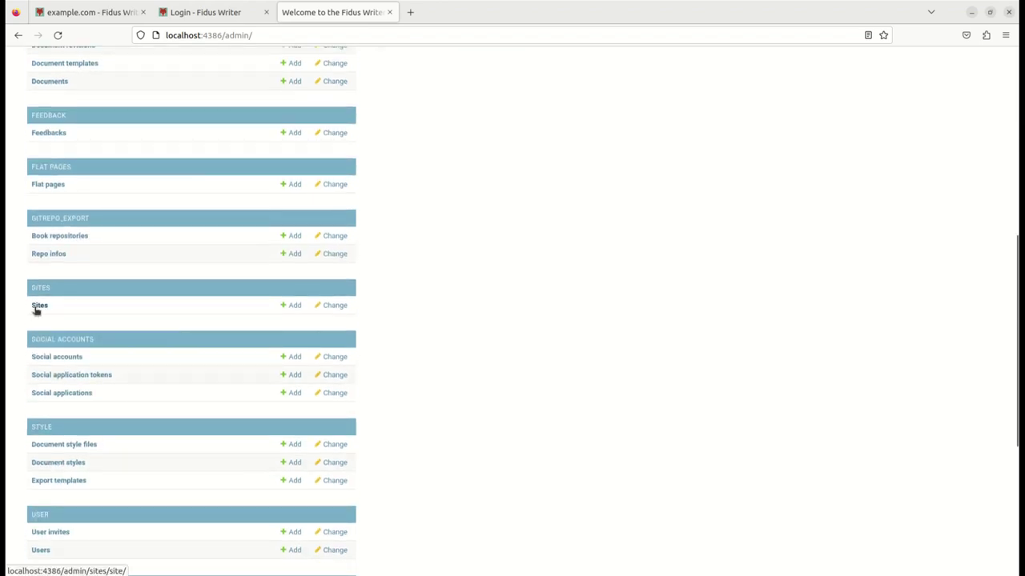
left_click(38, 306)
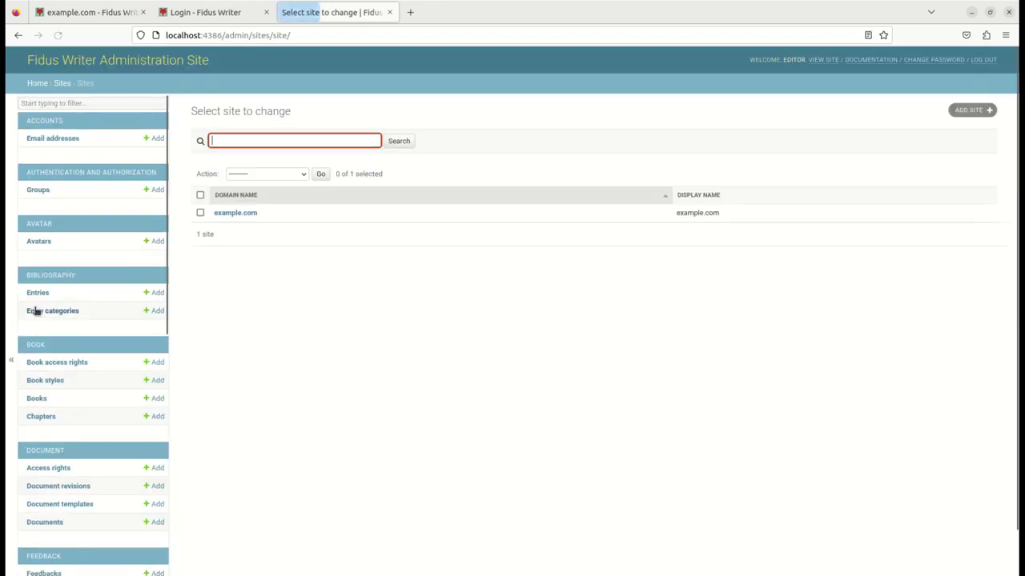
left_click(251, 214)
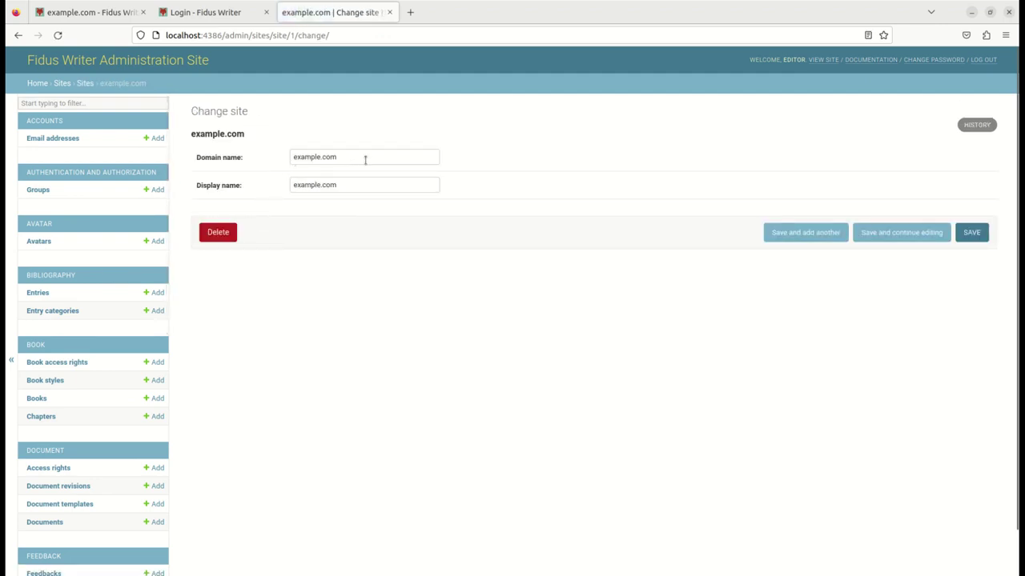
Step: Change the domain to history-student-journal.org and the display name to 'History Student Journal'
left_click_drag(365, 159, 271, 156)
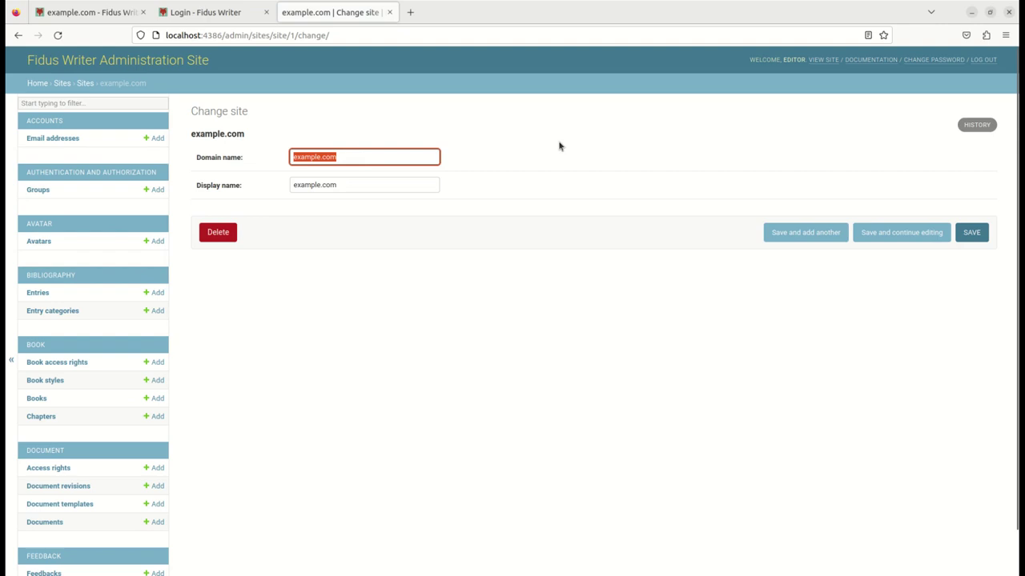
key("BackSpace")
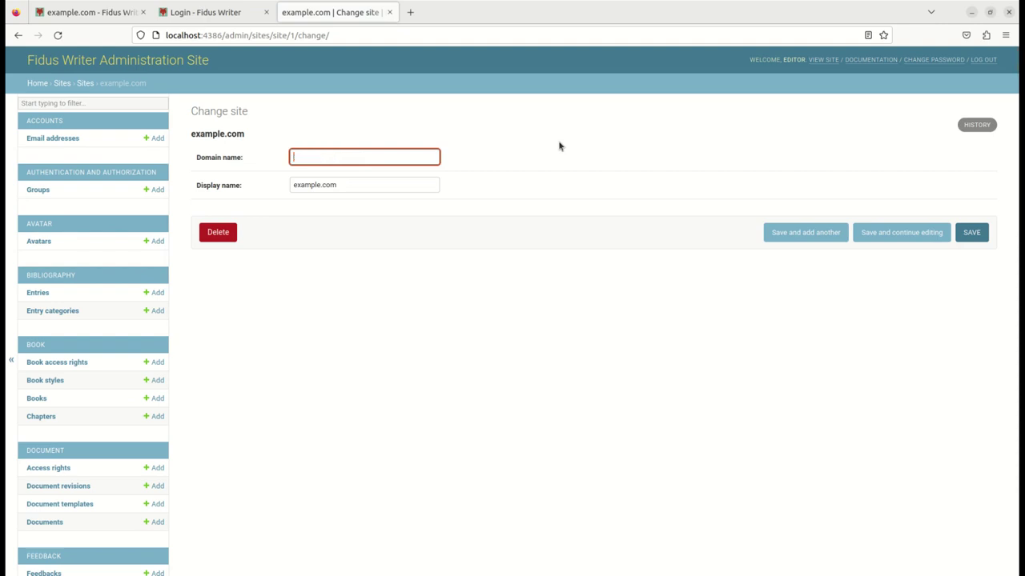
type("history-student-journal.org")
left_click_drag(410, 184, 283, 183)
type("Histor")
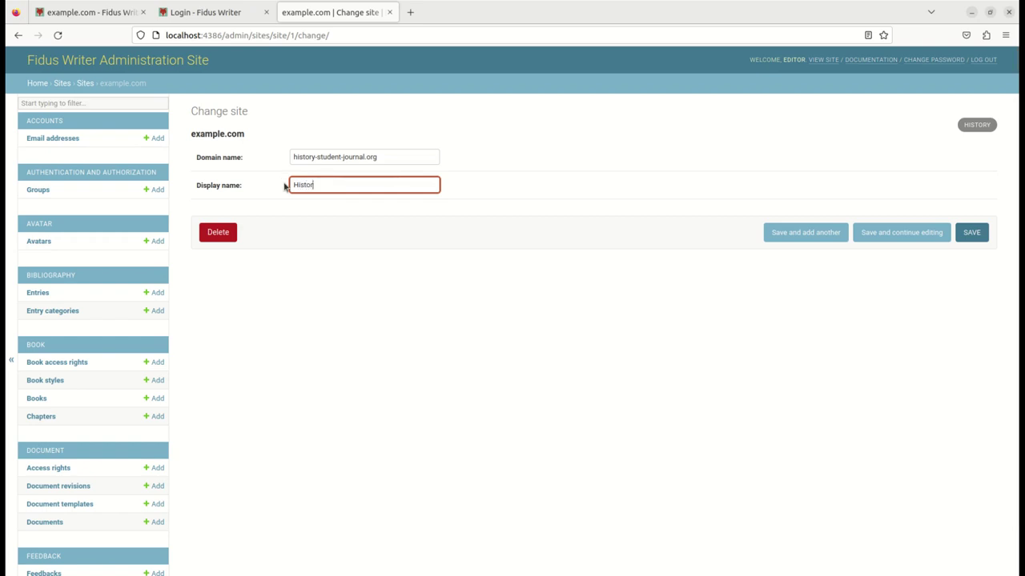
type("y Student Journal")
Step: Save the site, reload the front page to confirm the new title, and return to admin
left_click(971, 232)
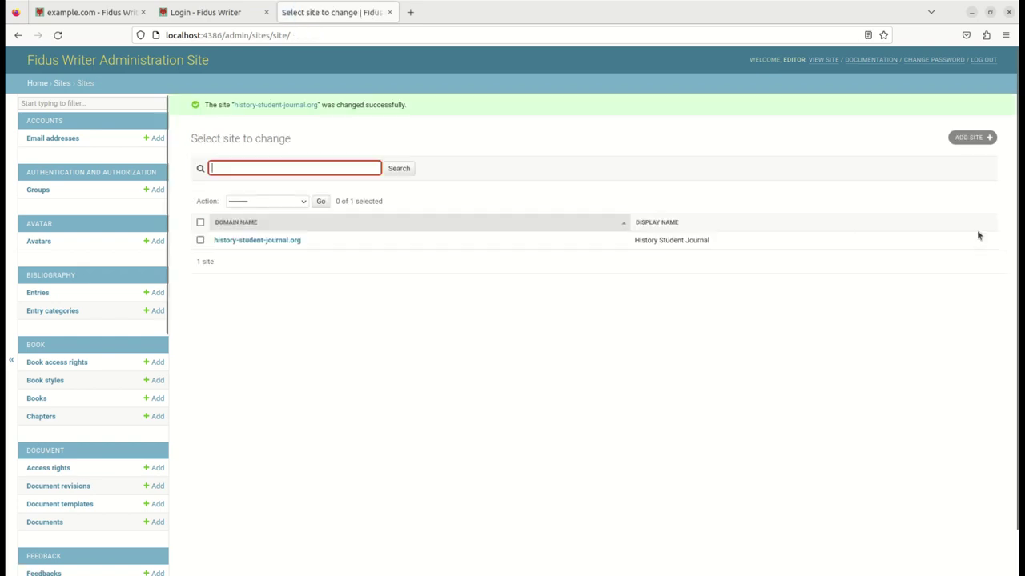
left_click(56, 12)
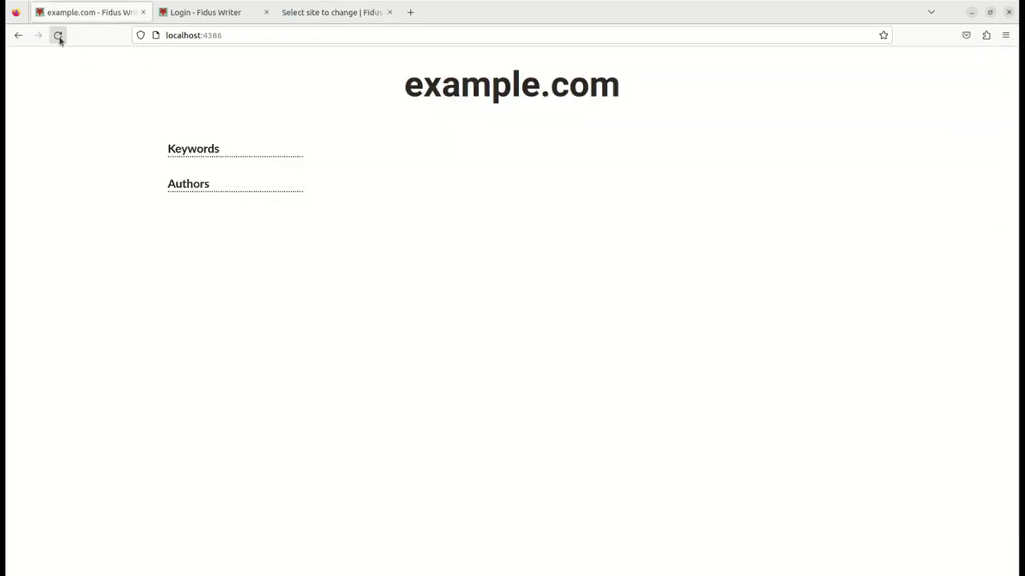
left_click(58, 35)
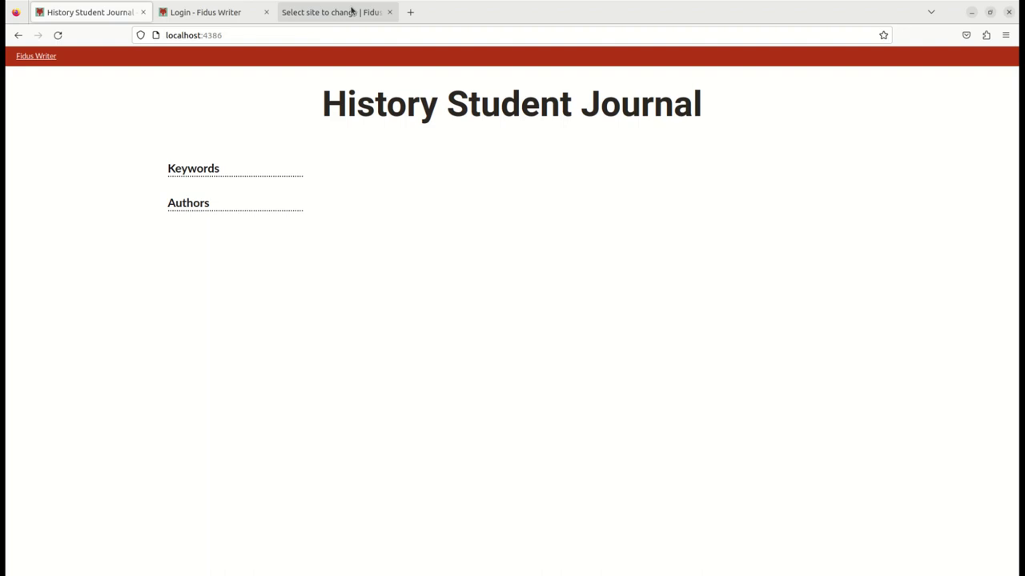
left_click(352, 10)
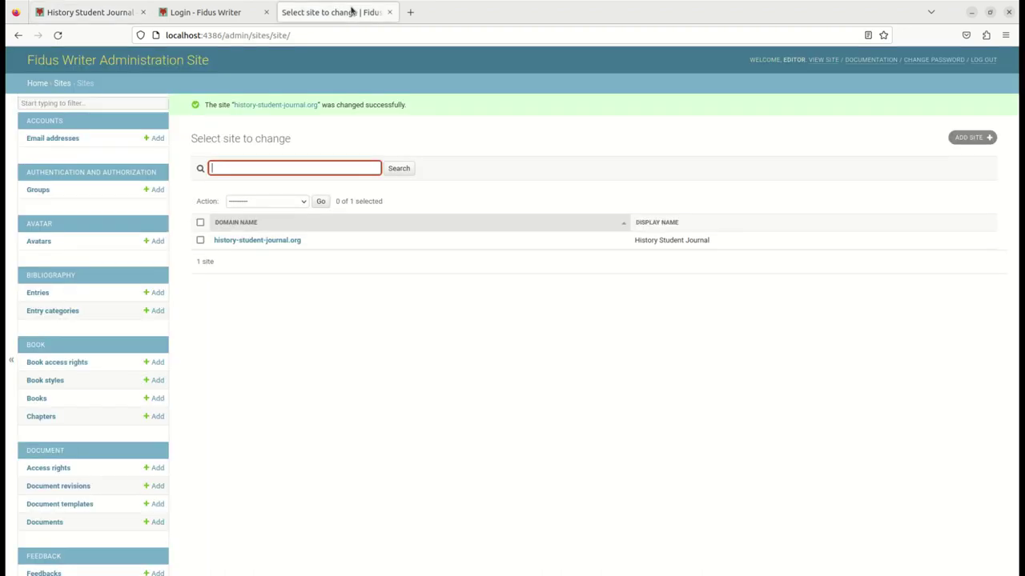
Step: Log out of the admin site and sign in with the author's username and password
left_click(990, 61)
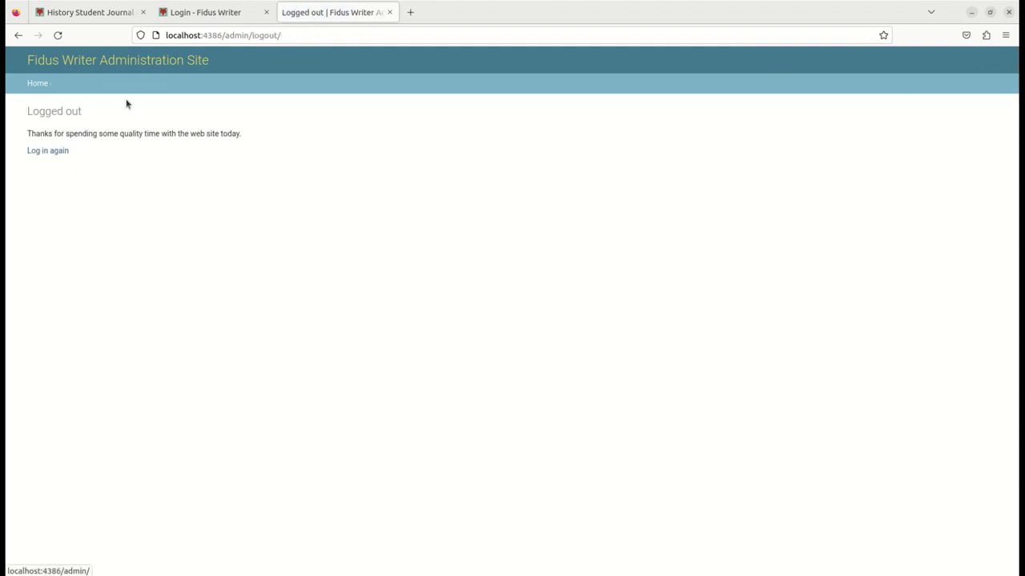
left_click(203, 13)
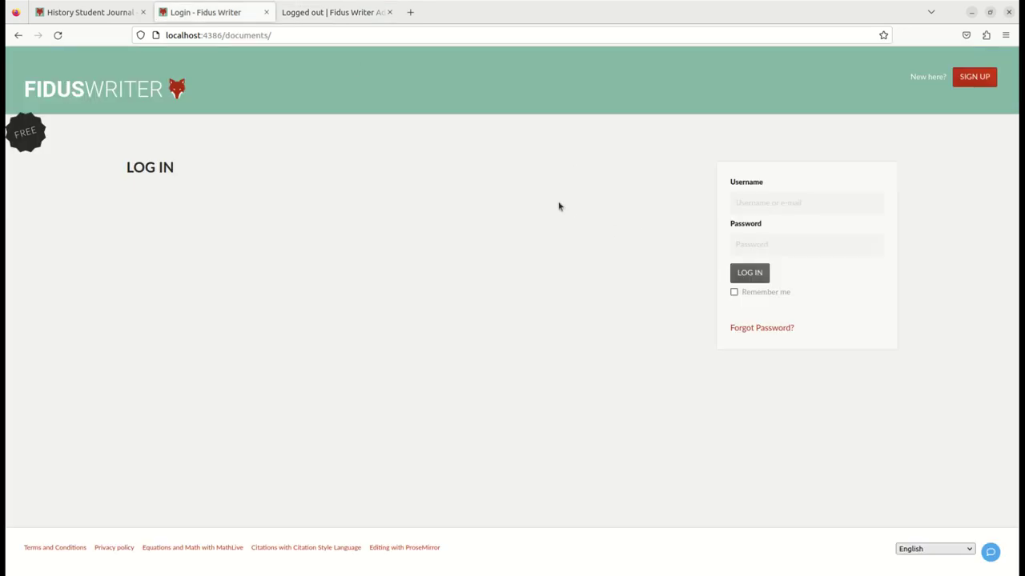
left_click(810, 211)
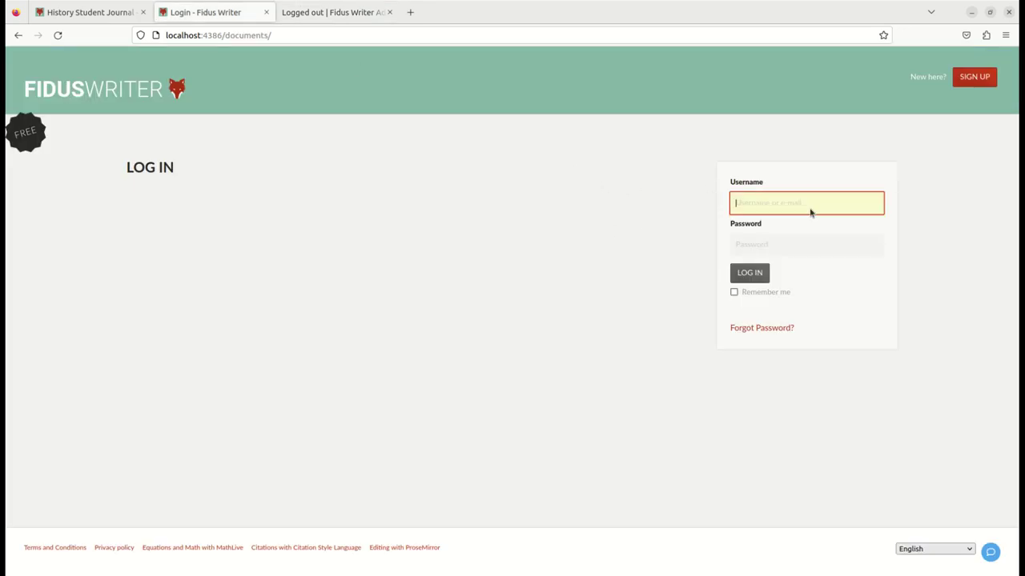
type("user")
key("Tab")
type("password")
left_click(760, 274)
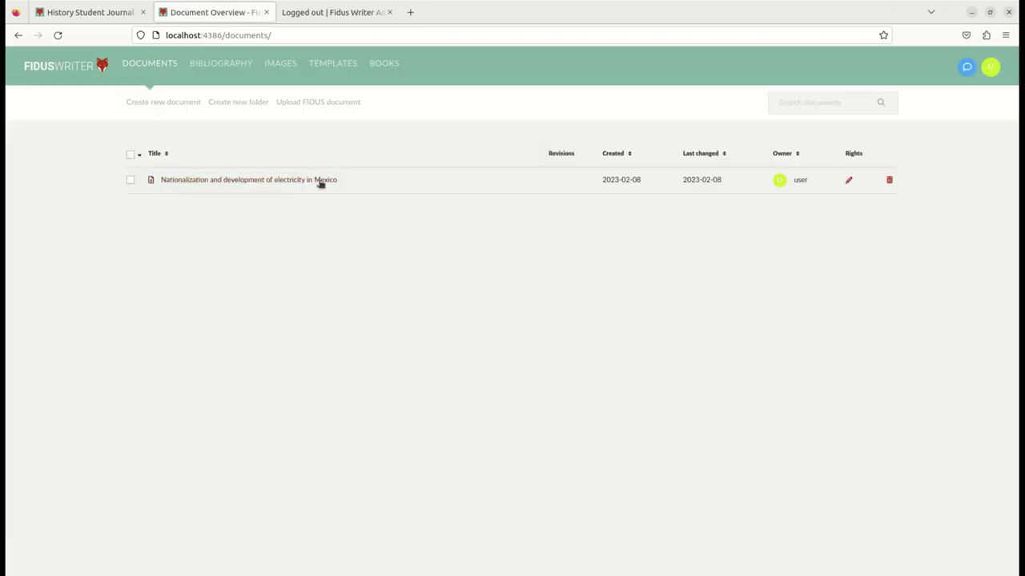
Step: Submit the Mexico electricity article for website publication with a message saying it's ready for the public
left_click(266, 184)
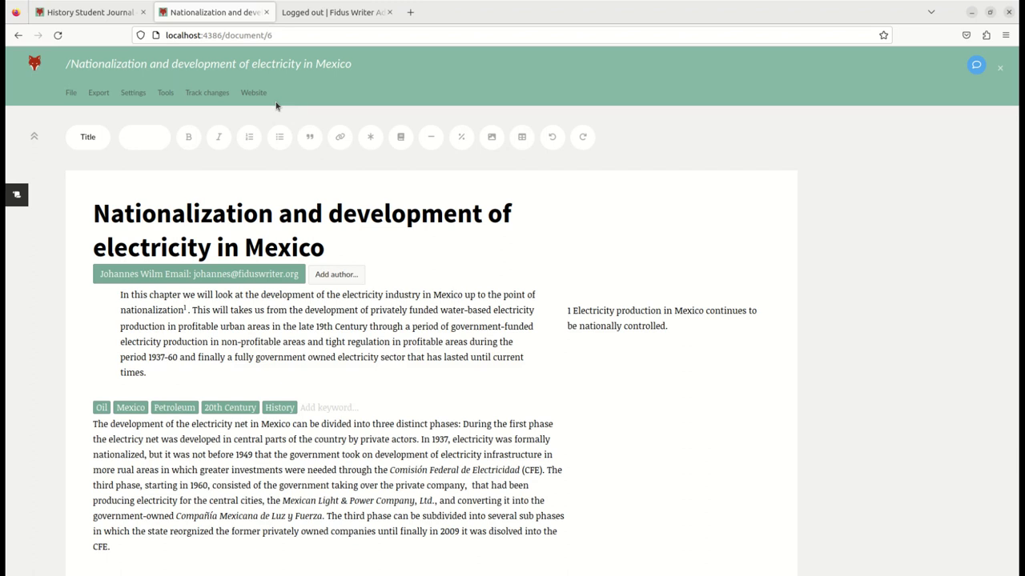
left_click(253, 92)
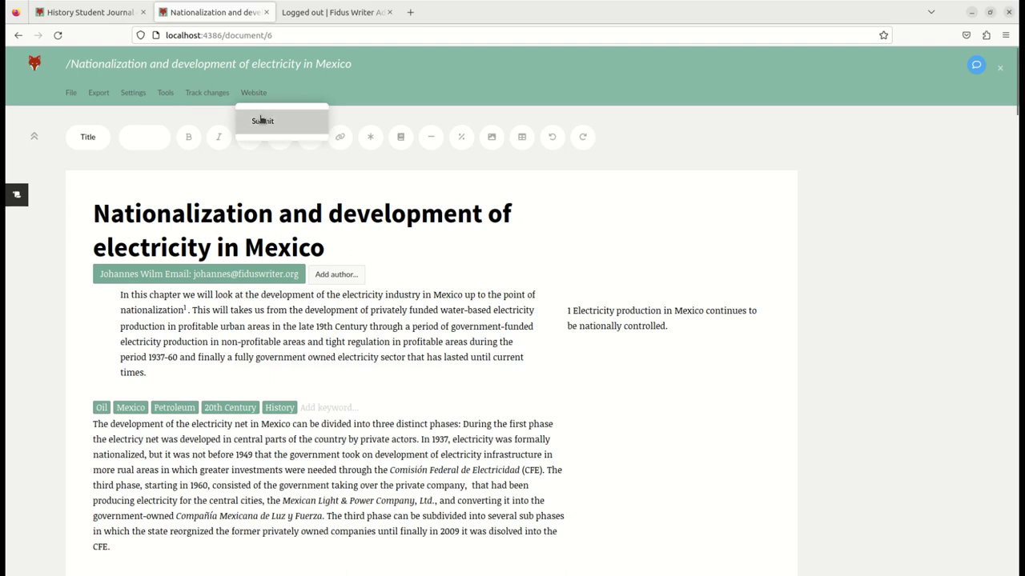
left_click(263, 121)
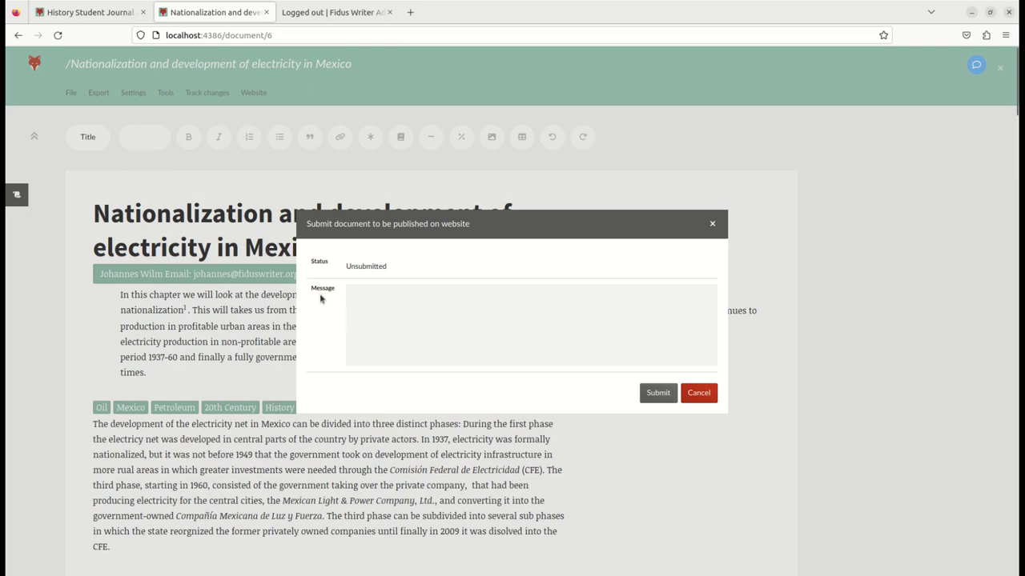
left_click(416, 299)
type("My article is ready to be seen b")
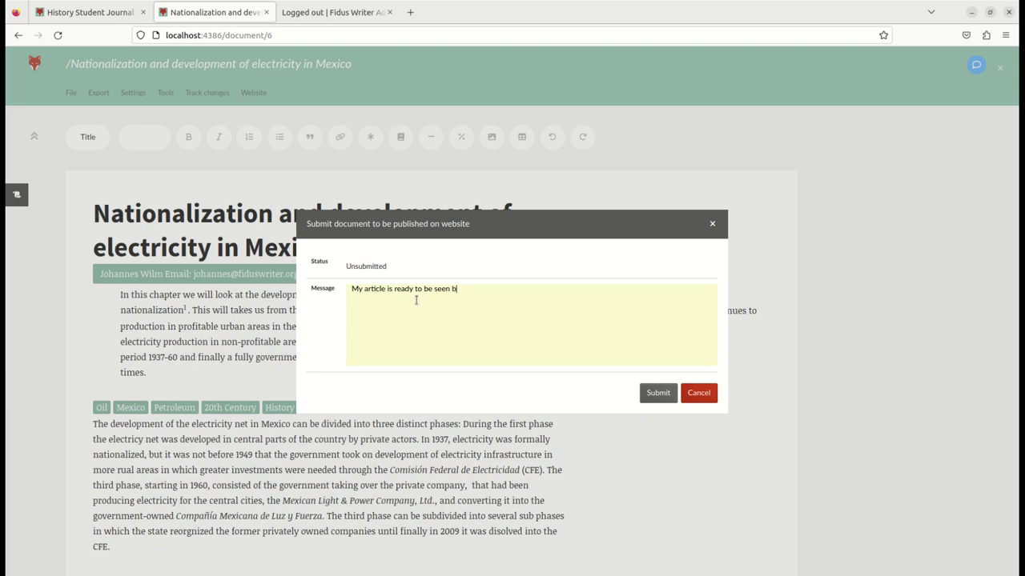
type("y the public!")
left_click(658, 393)
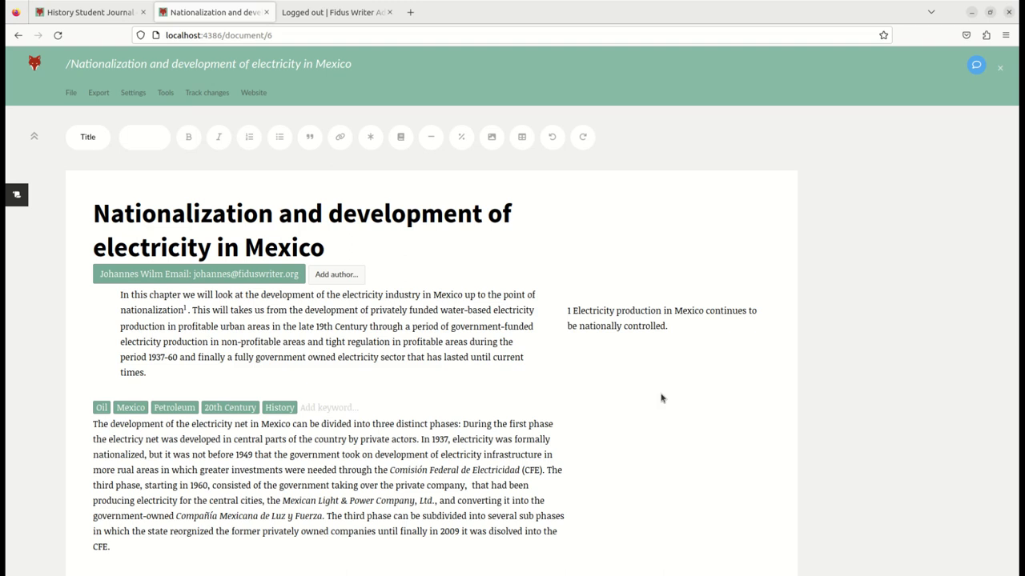
Step: Close the editor and log out of the author account
left_click(998, 69)
left_click(990, 65)
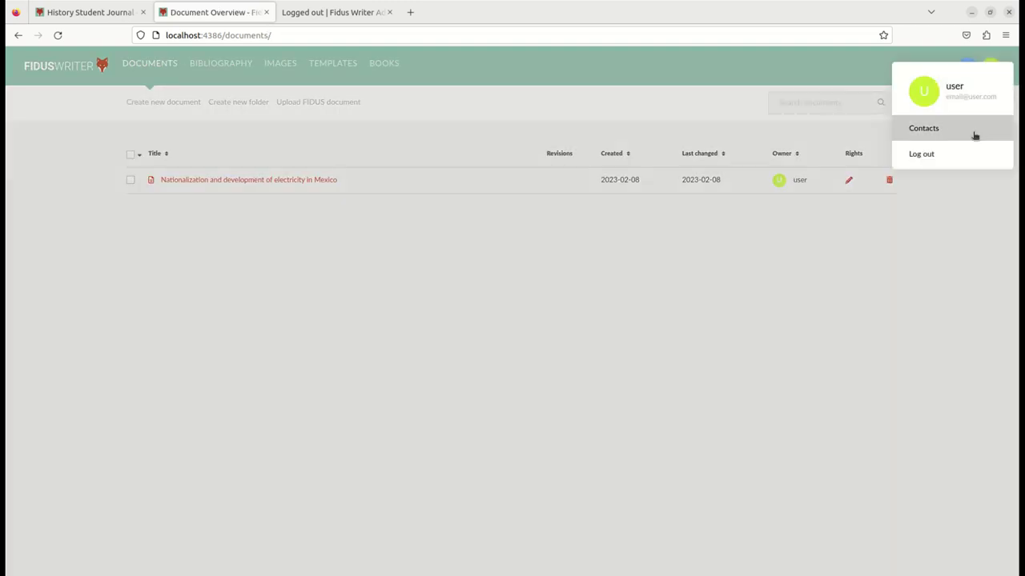
left_click(969, 153)
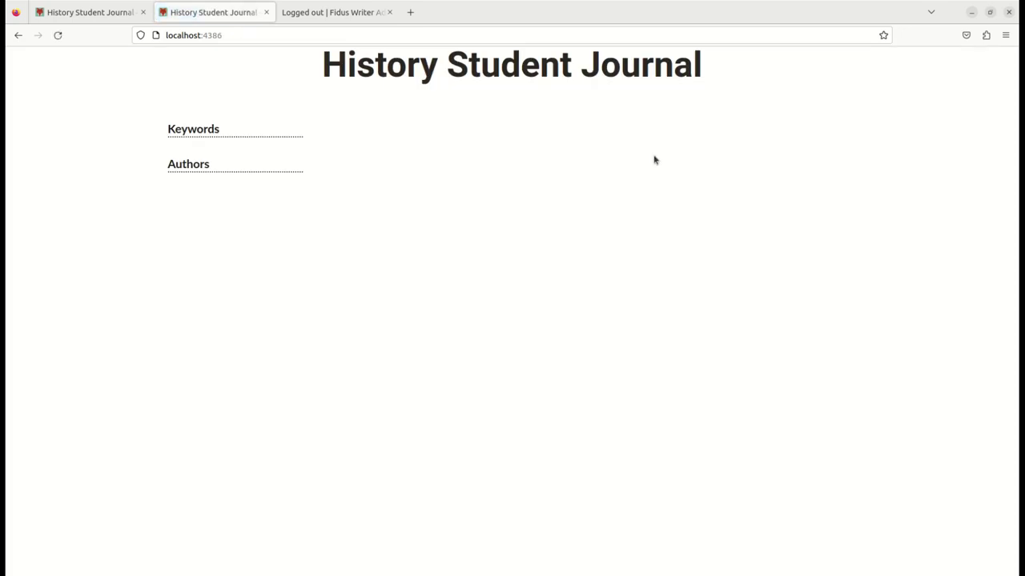
Step: Load localhost:4386/documents/ and log in using the browser's saved editor credentials
left_click(246, 35)
left_click(266, 35)
type("/d")
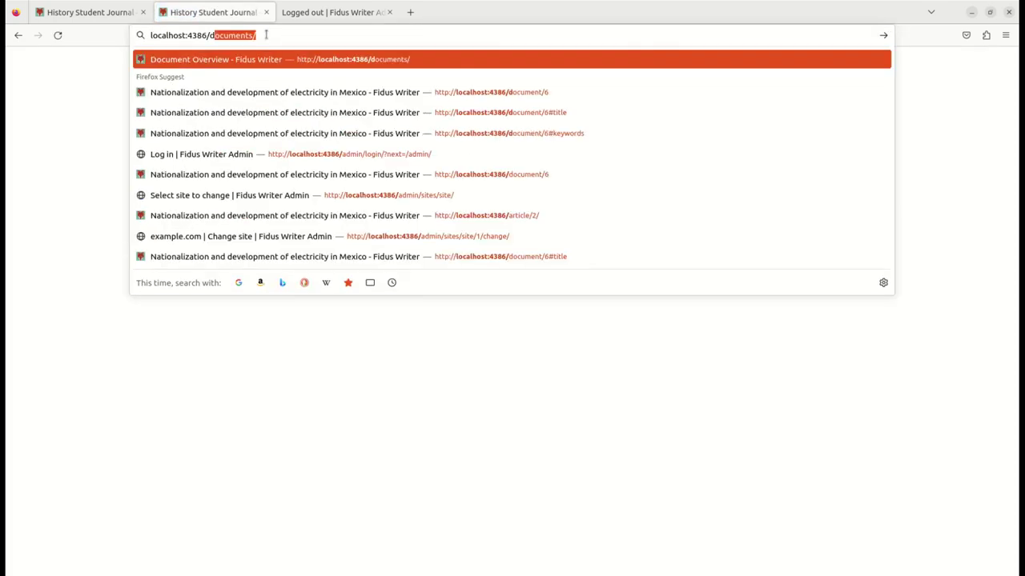
key("Return")
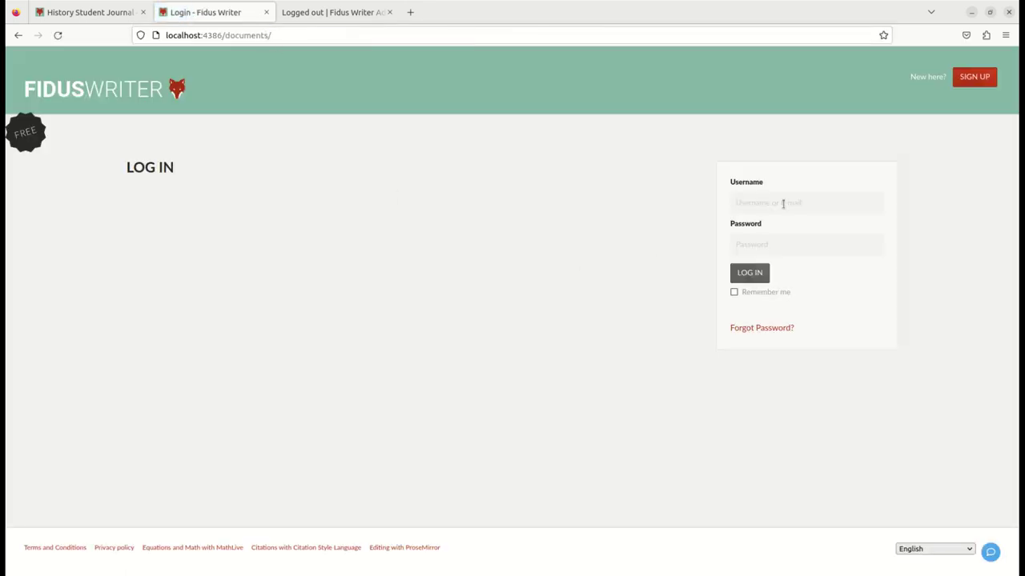
left_click(782, 206)
left_click(785, 227)
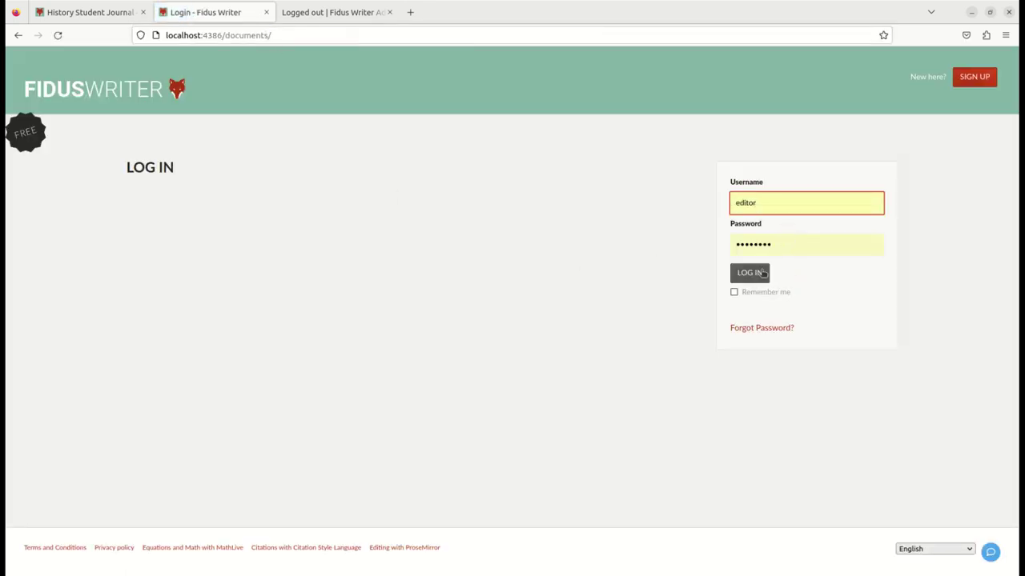
left_click(759, 273)
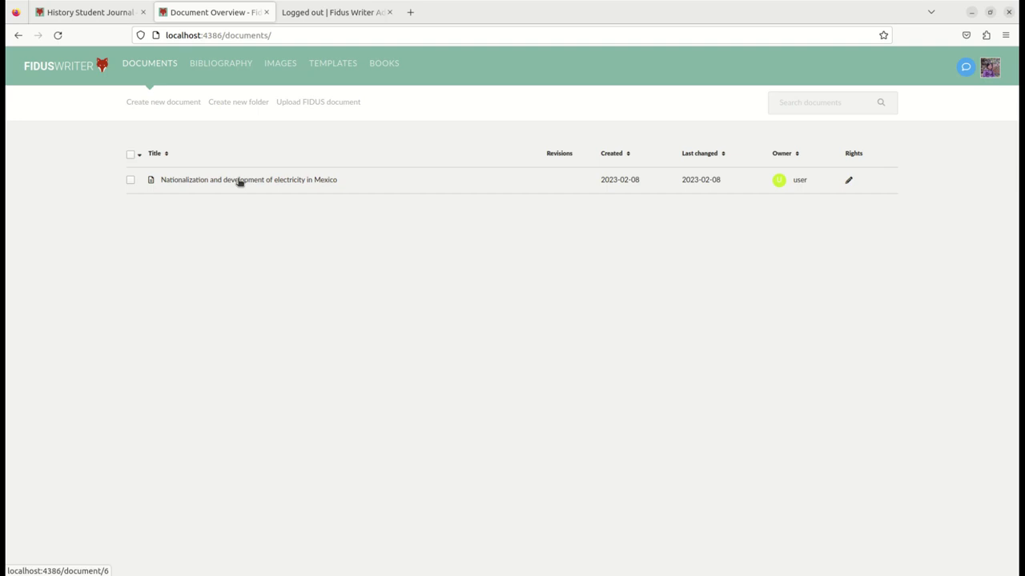
Step: Open the Mexico electricity article from the overview and show its Website menu
left_click(238, 181)
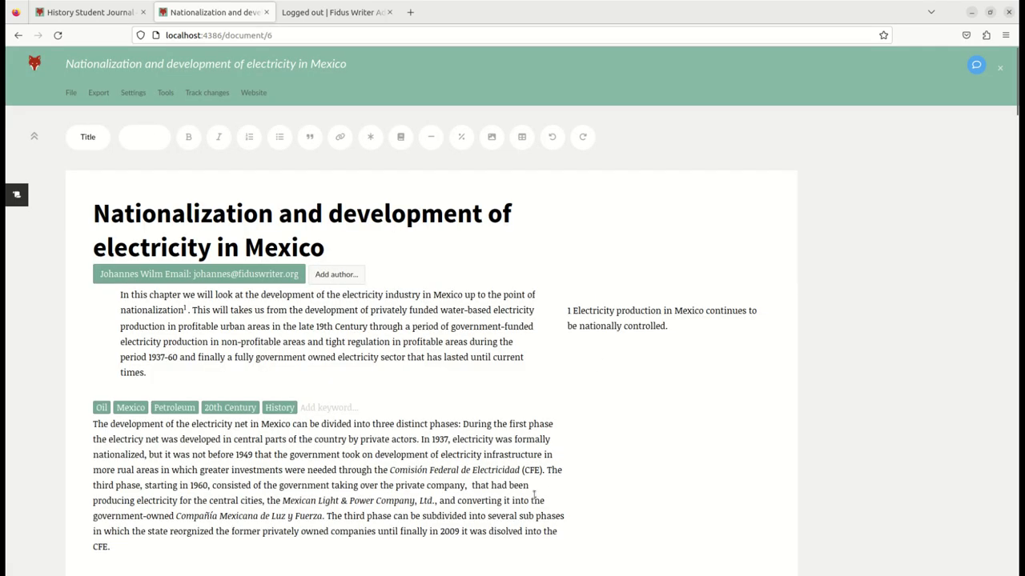
scroll(498, 478, "down", 4)
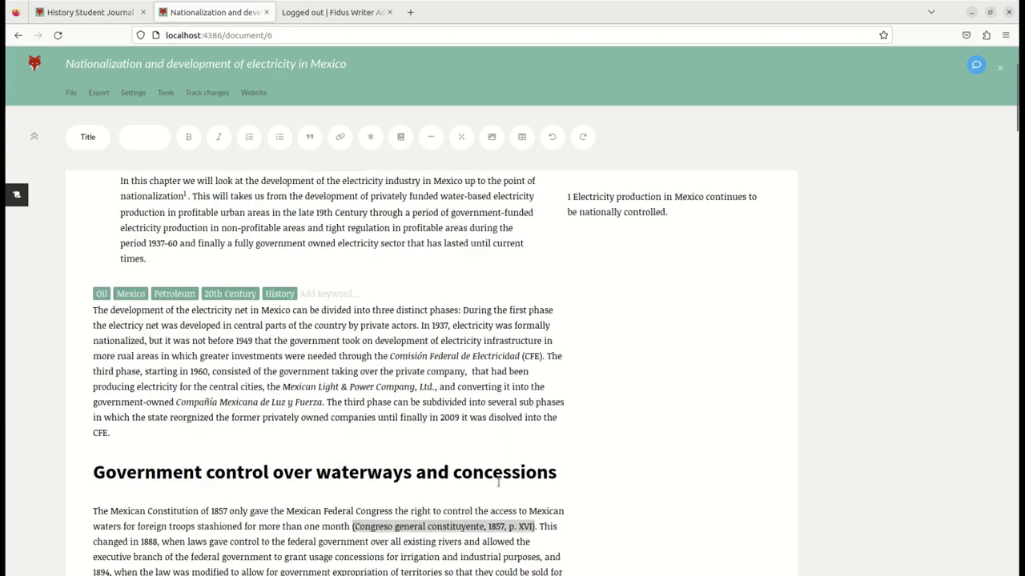
scroll(497, 479, "up", 4)
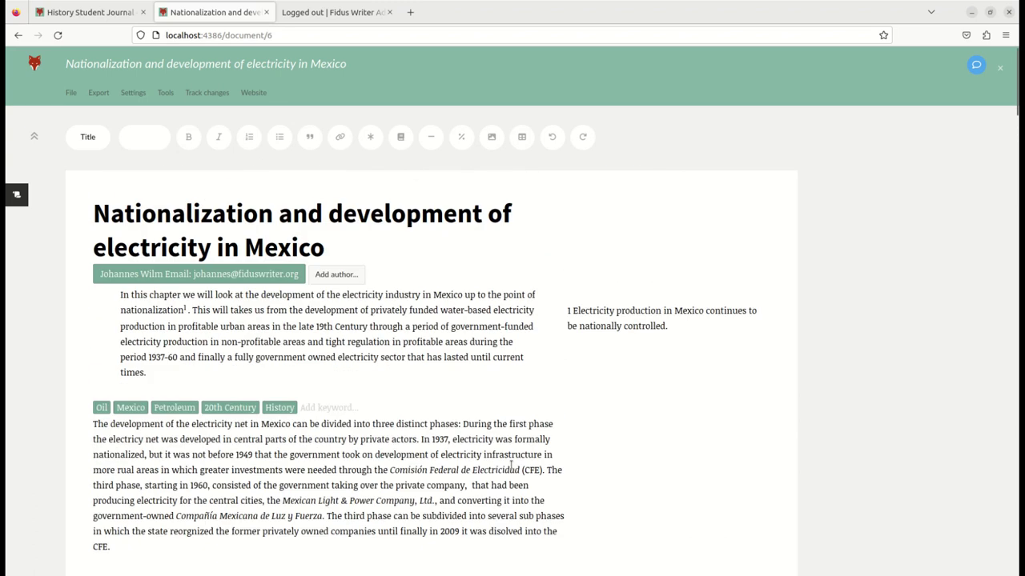
left_click(264, 95)
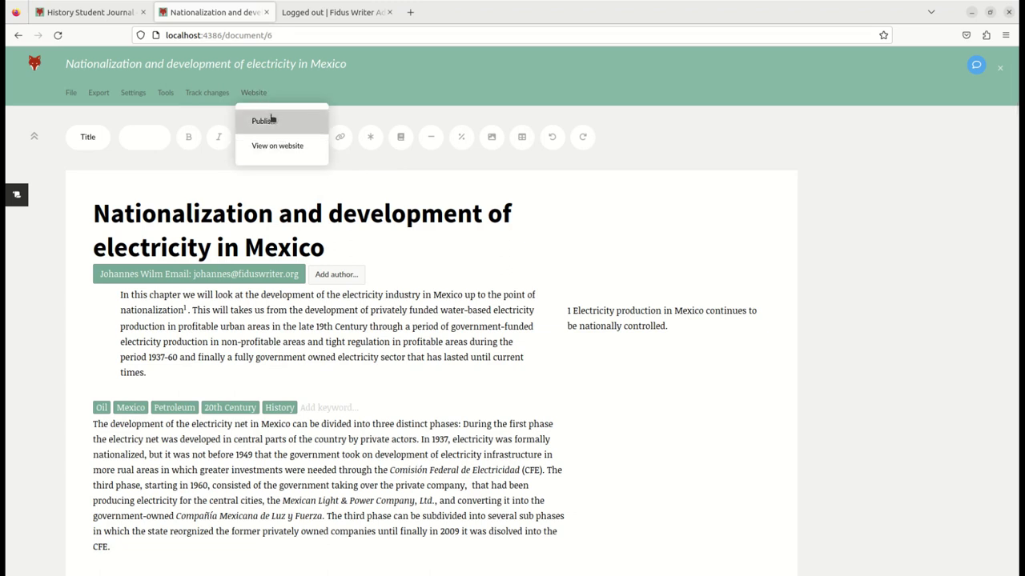
Step: Publish the article with the note 'This is indeed ready for publication'
left_click(271, 119)
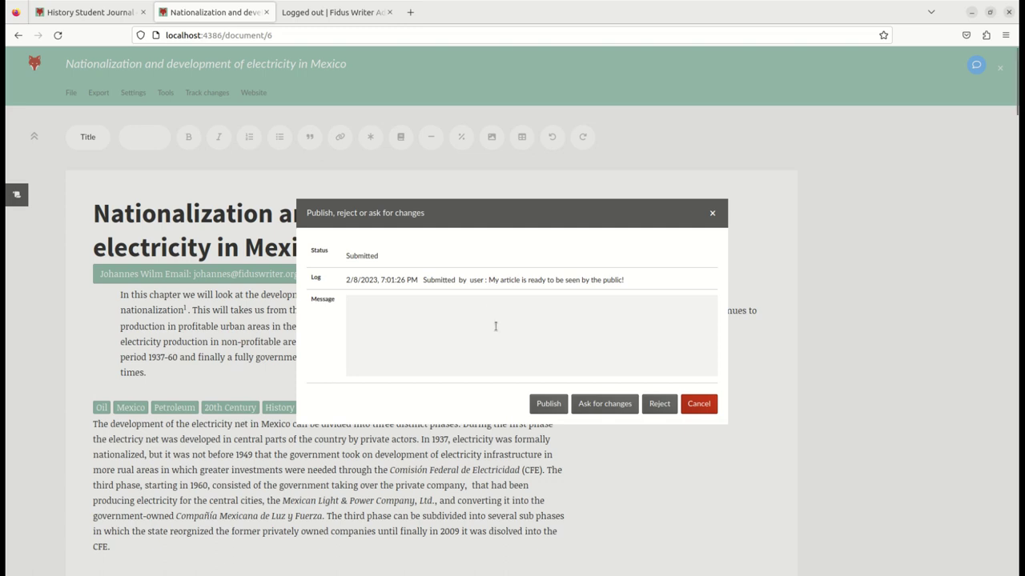
left_click(495, 327)
type("This is indeed ready for publication!")
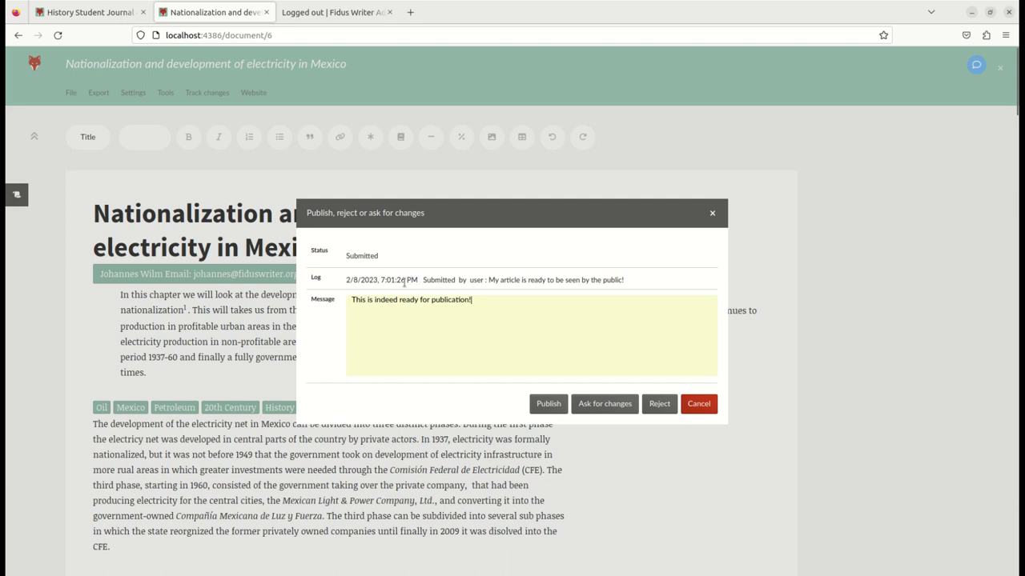
left_click(538, 403)
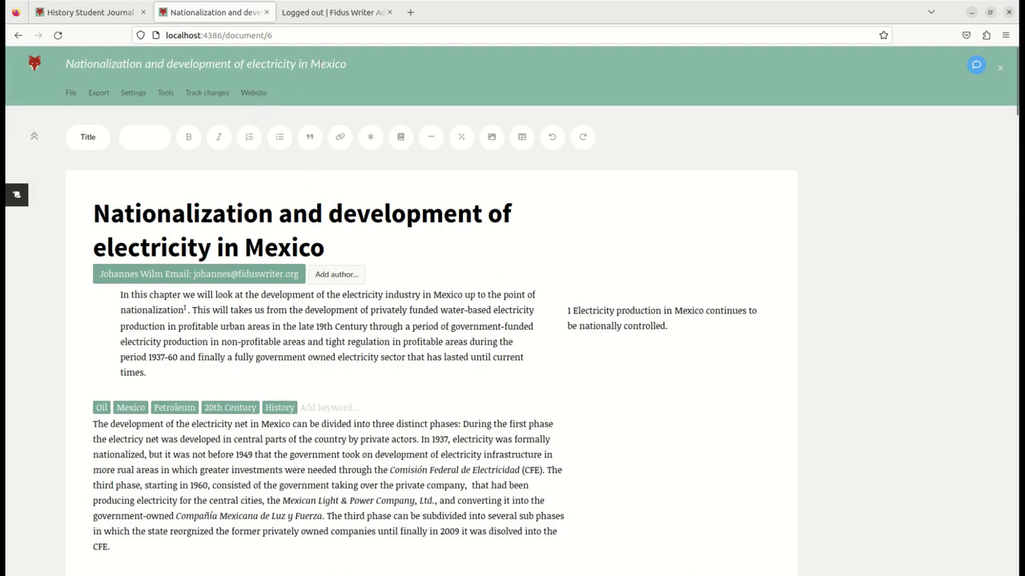
Step: Choose Website > View on website to see the published article page
left_click(251, 93)
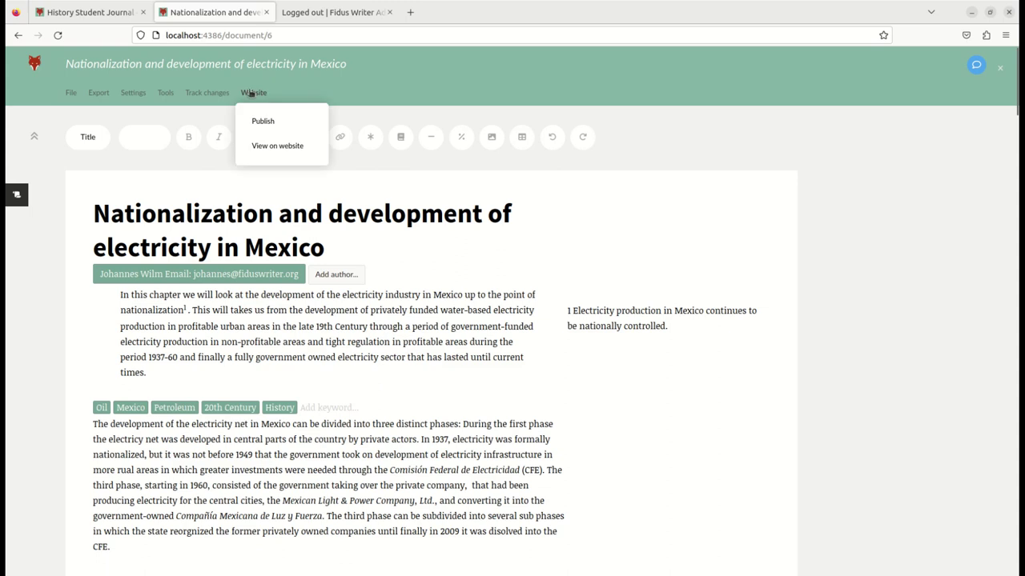
left_click(284, 149)
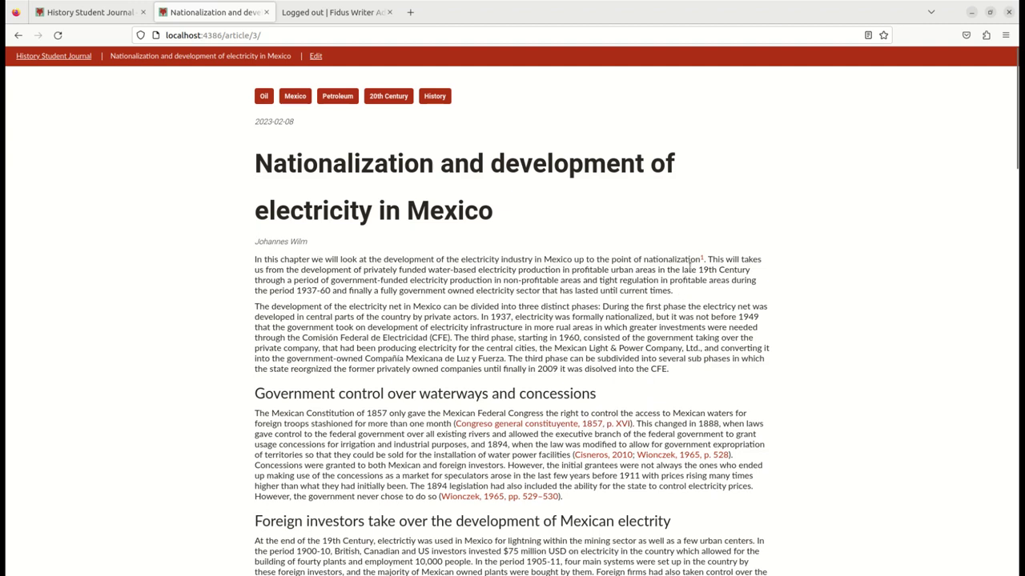
scroll(690, 264, "down", 1)
scroll(507, 222, "up", 1)
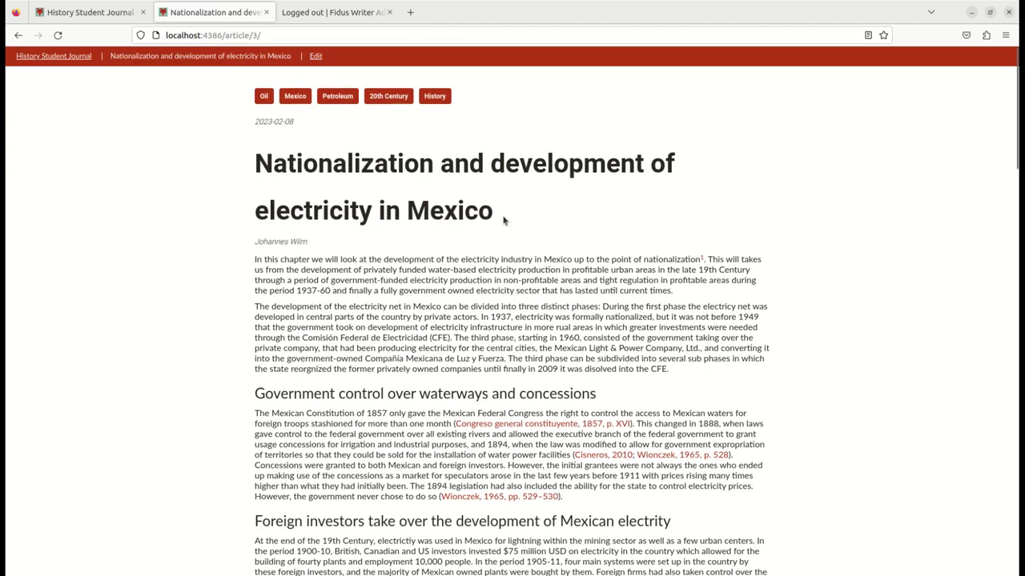
left_click(50, 58)
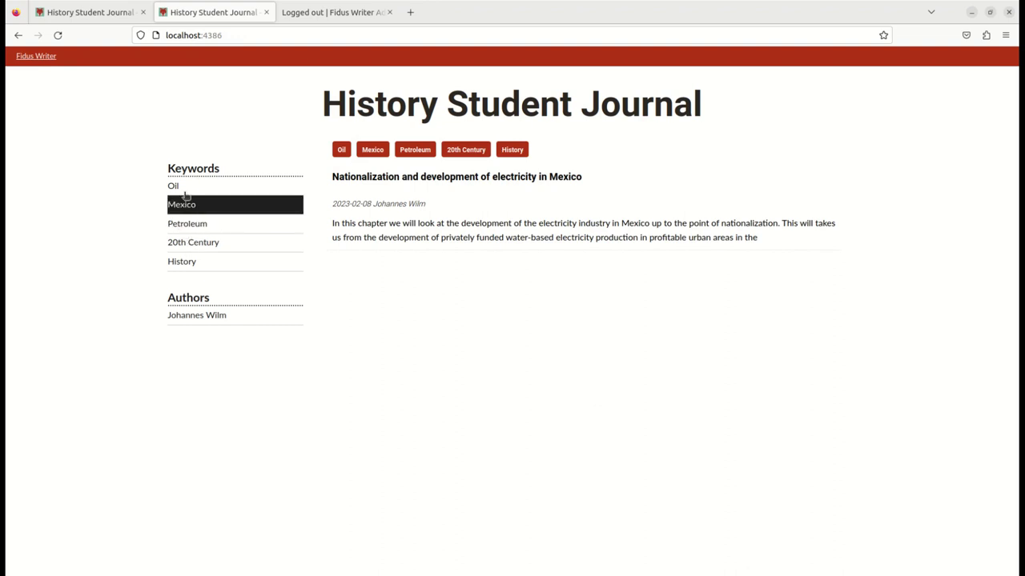
left_click(200, 223)
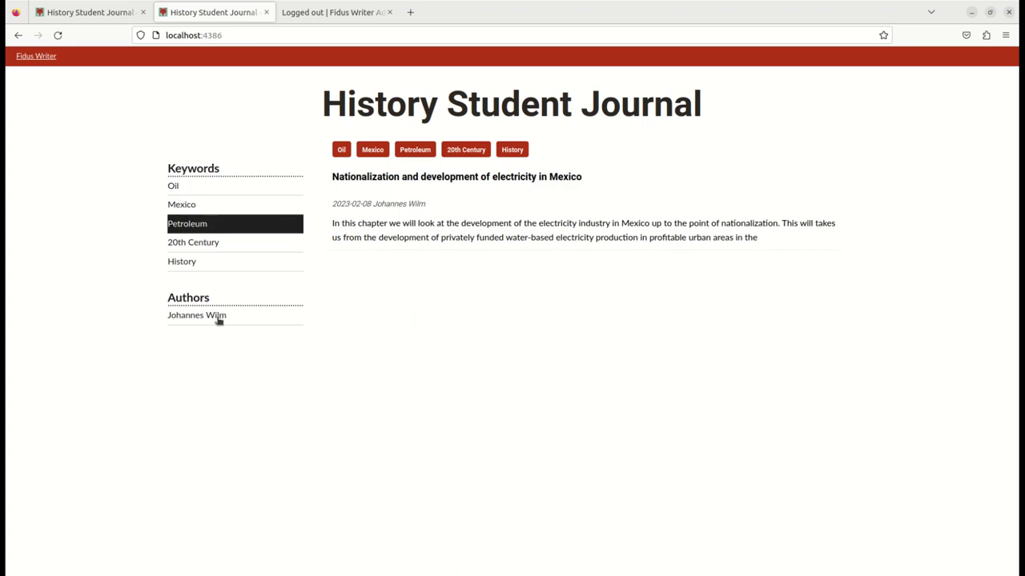
left_click(223, 317)
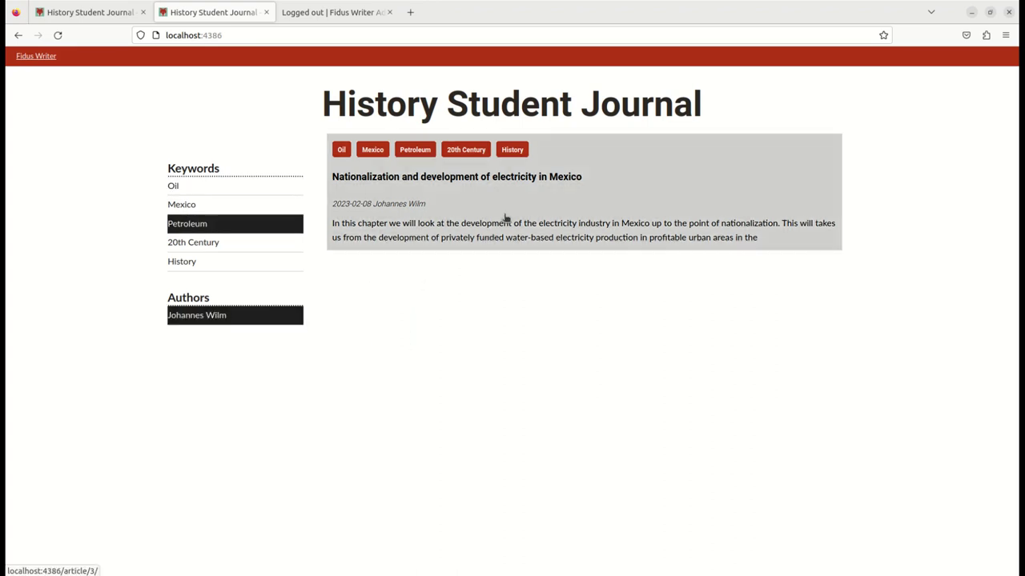
left_click(505, 217)
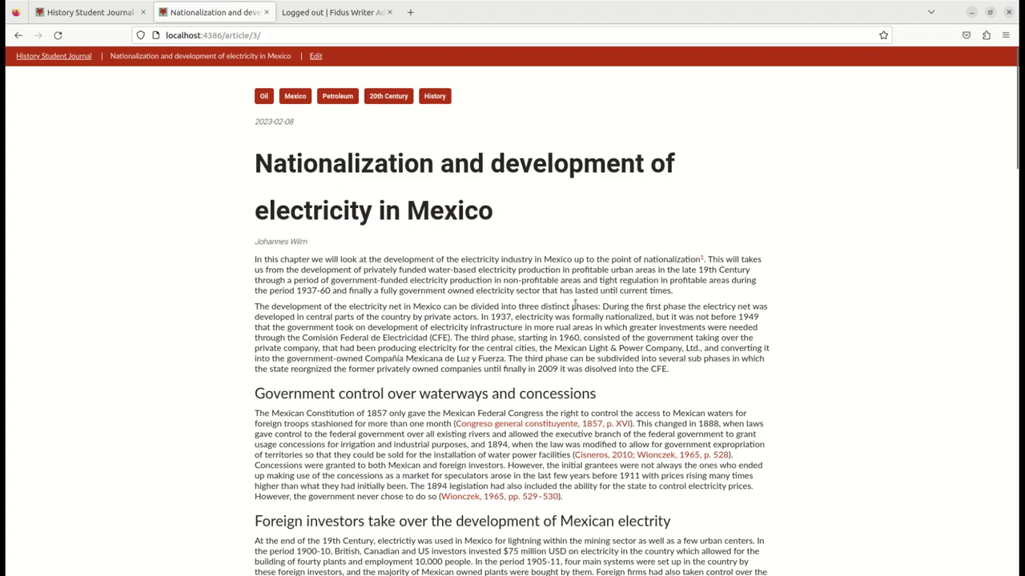
scroll(617, 381, "down", 2)
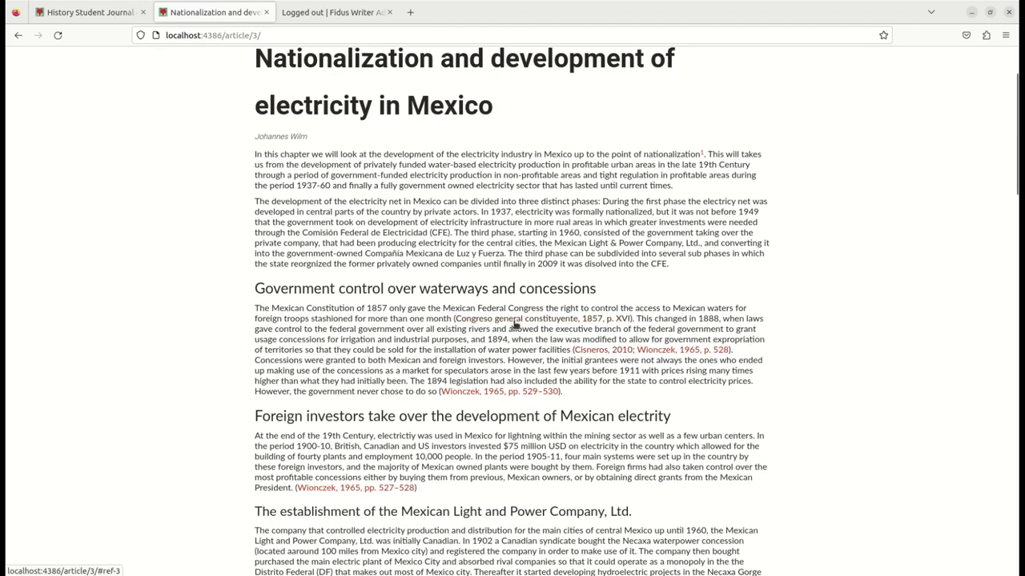
mouse_move(514, 326)
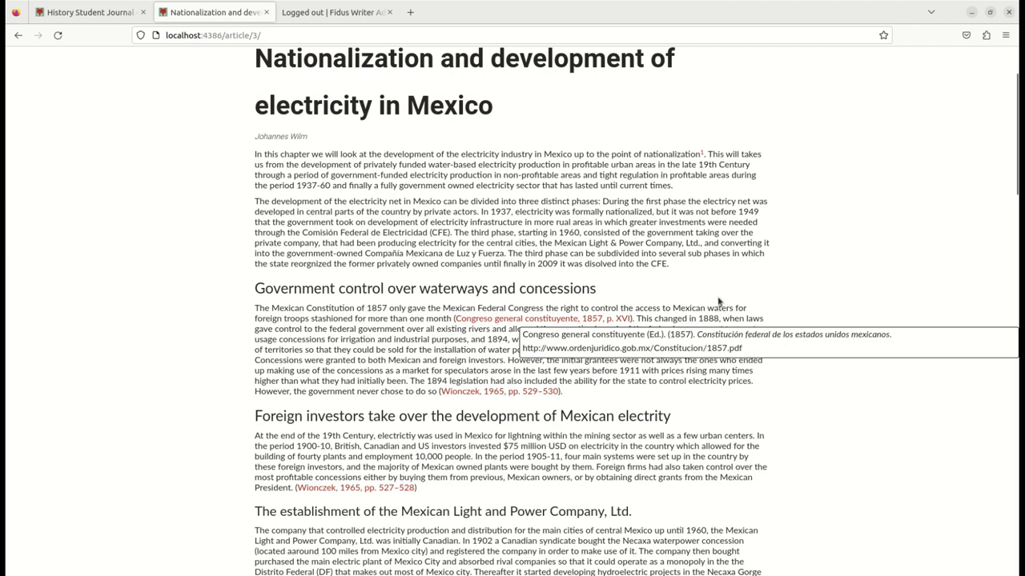
mouse_move(701, 352)
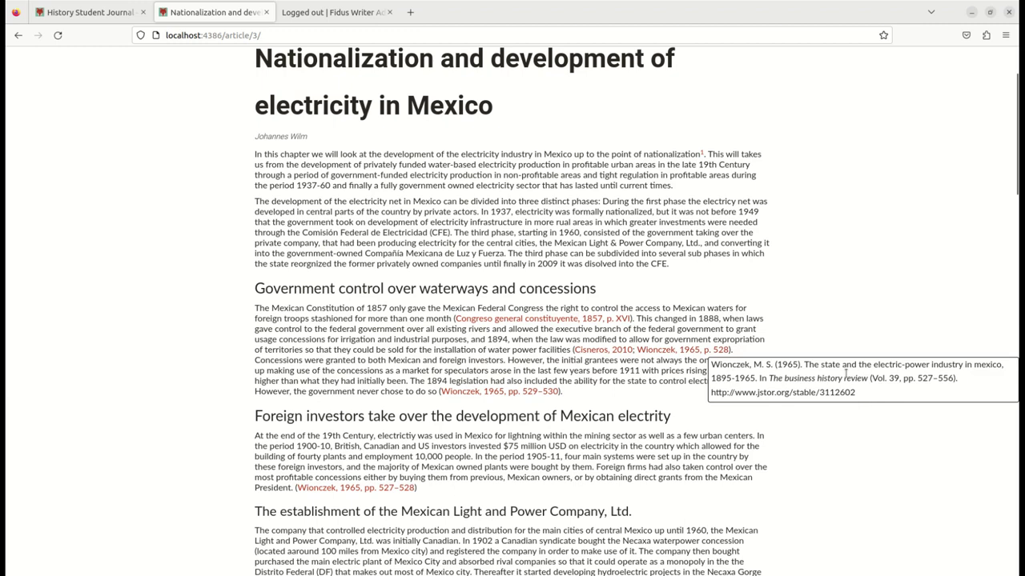
scroll(617, 309, "up", 1)
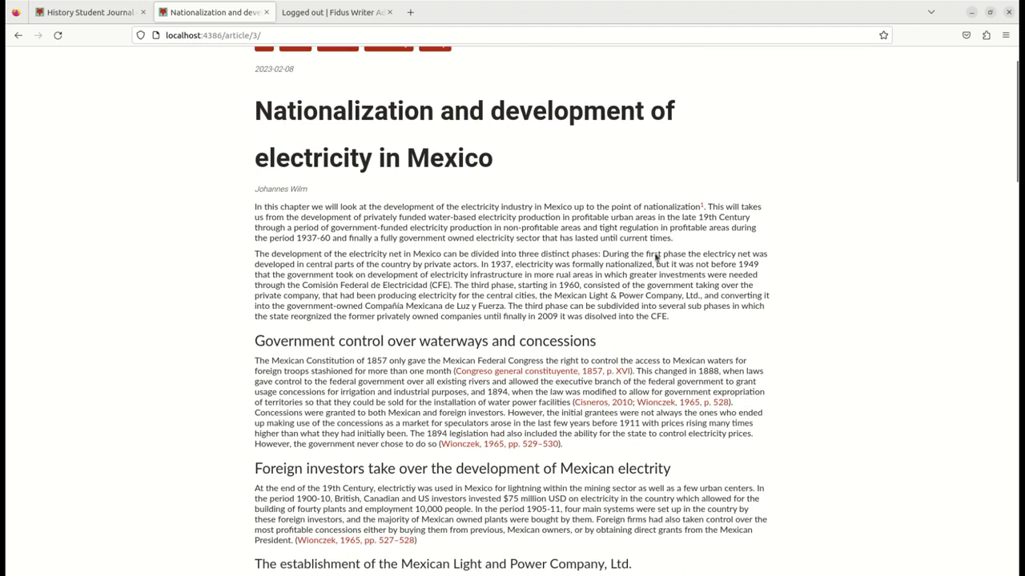
mouse_move(702, 206)
scroll(694, 323, "down", 3)
scroll(693, 323, "down", 6)
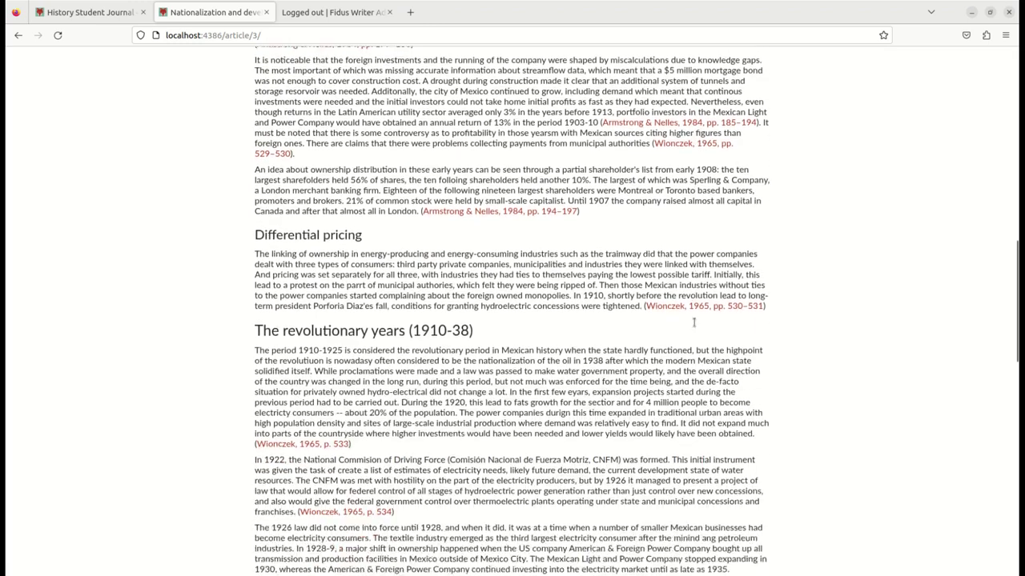
scroll(693, 323, "down", 3)
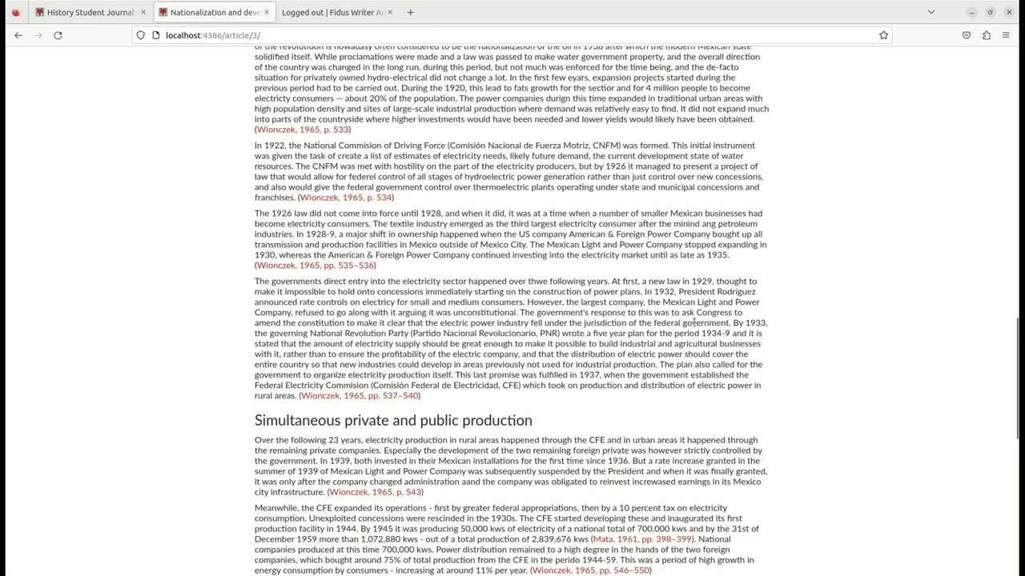
scroll(693, 323, "down", 7)
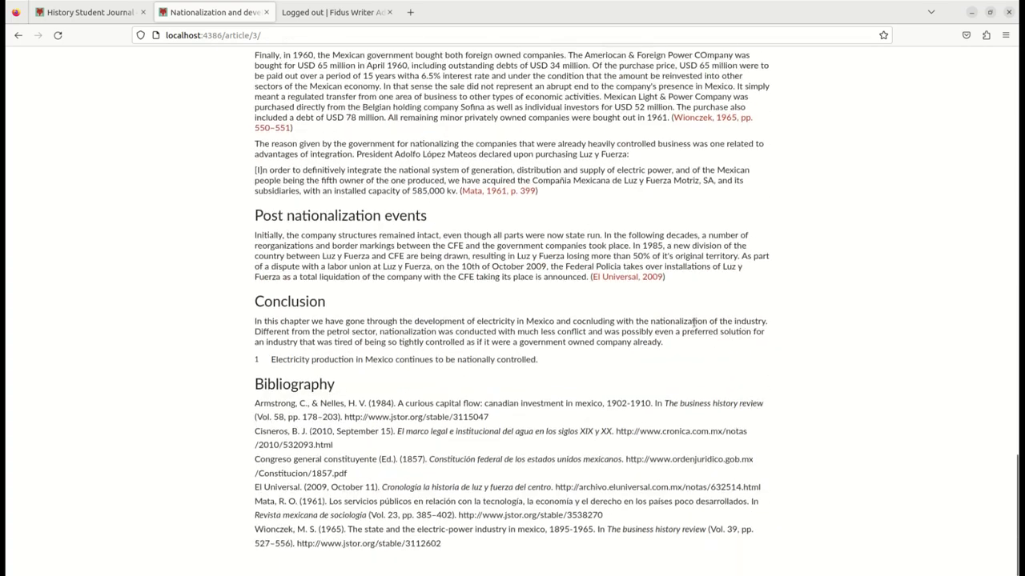
scroll(685, 311, "up", 10)
scroll(685, 310, "up", 12)
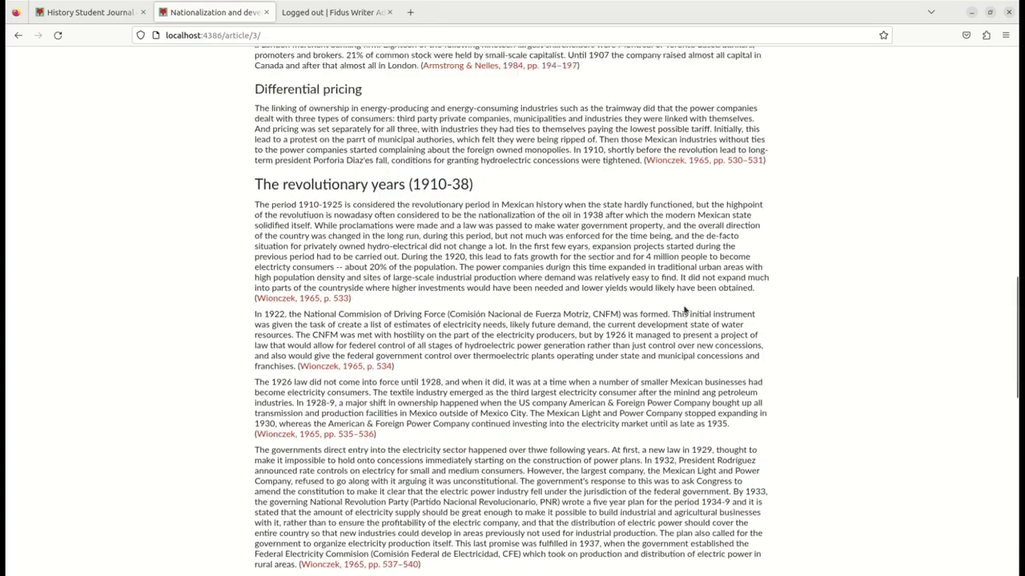
scroll(684, 310, "up", 1)
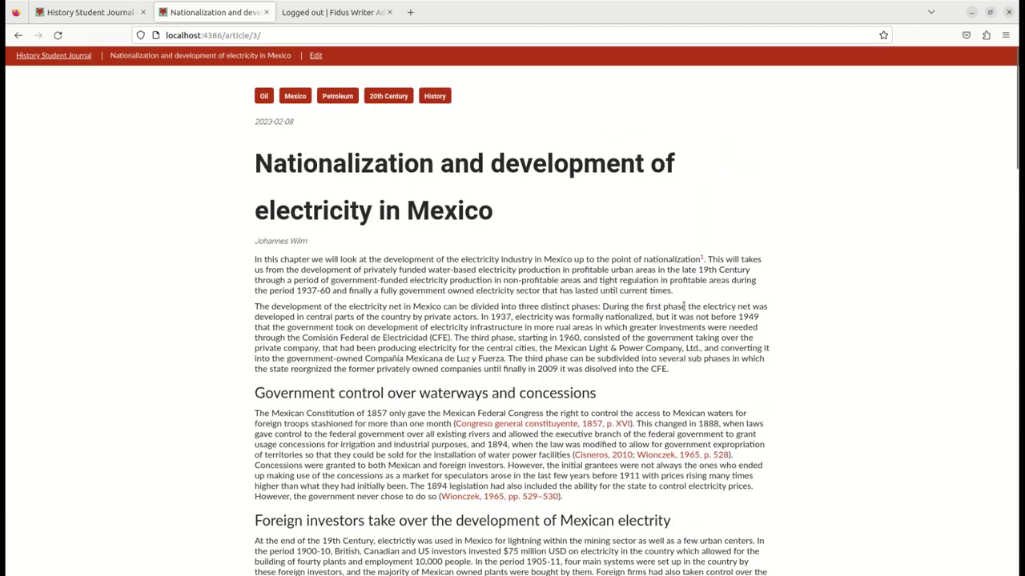